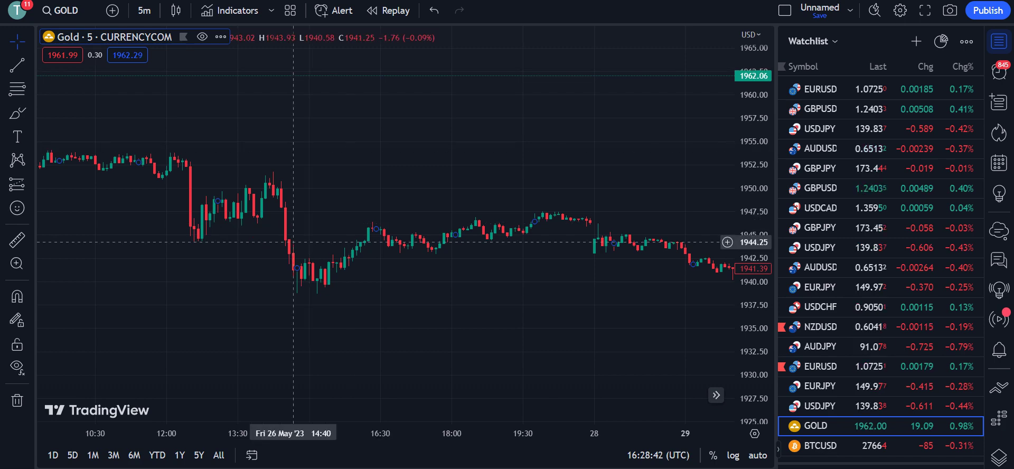
Examine the past price action on the 5-minute Gold chart back to 24 May 2023
left_click_drag(293, 242, 539, 262)
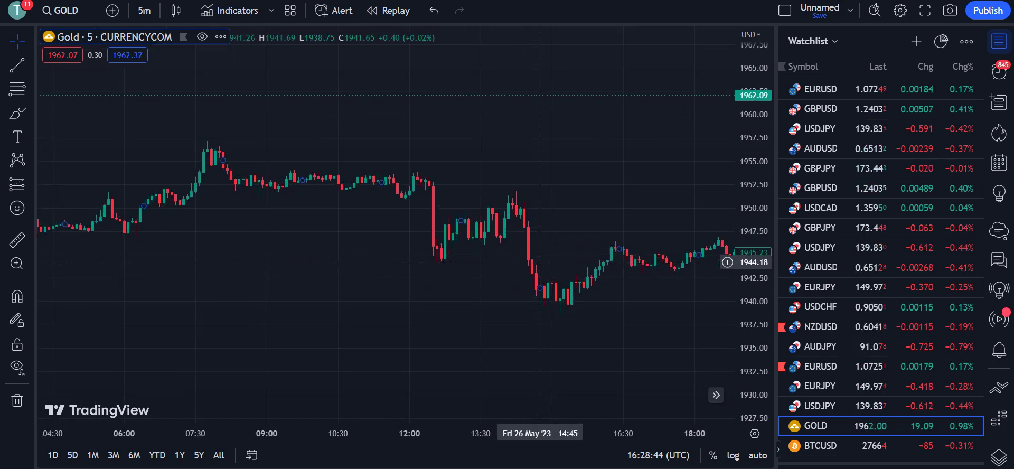
left_click_drag(370, 253, 614, 260)
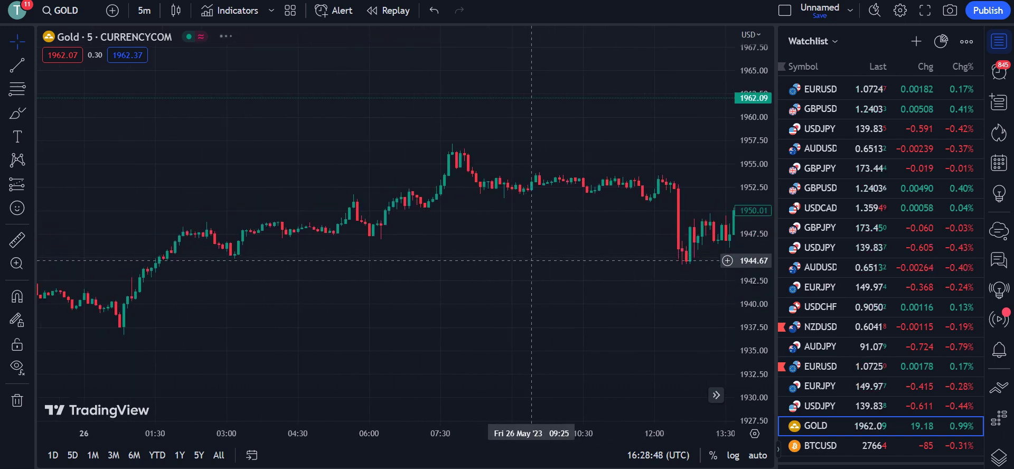
left_click_drag(409, 267, 570, 253)
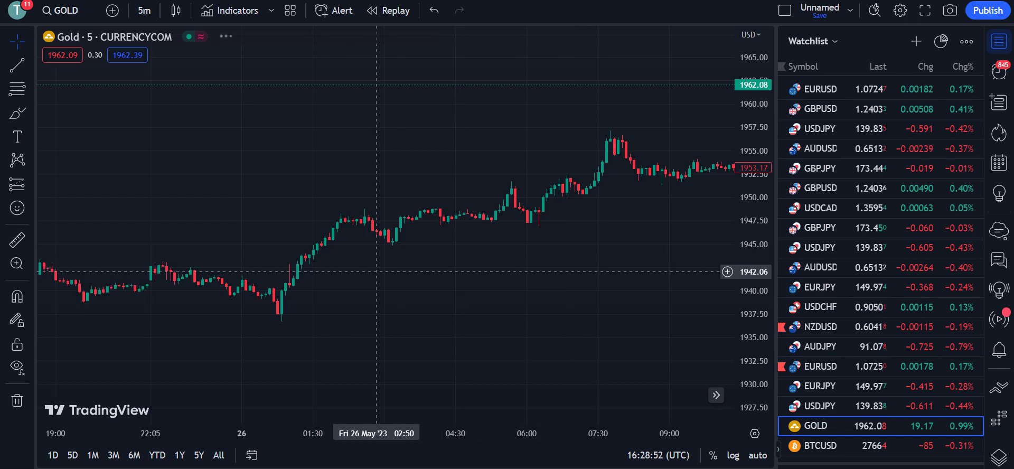
left_click_drag(328, 229, 514, 227)
left_click_drag(281, 204, 494, 203)
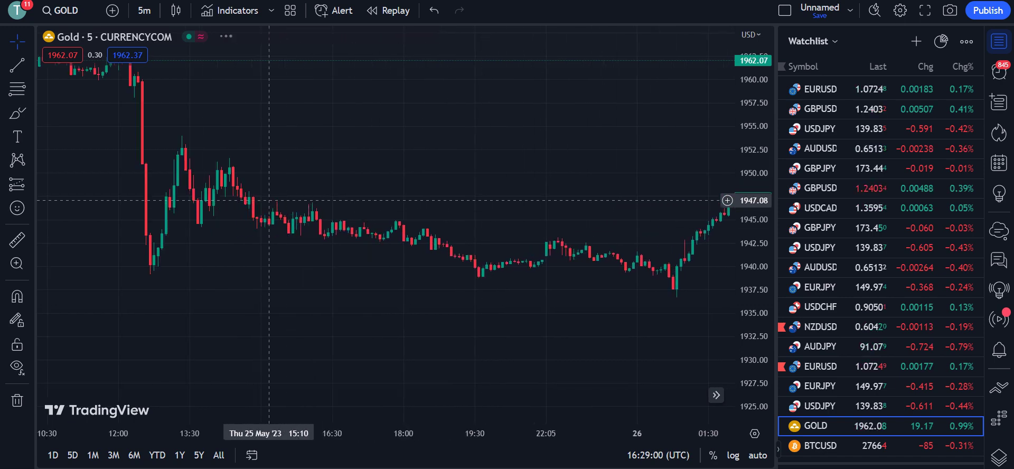
left_click_drag(240, 204, 455, 205)
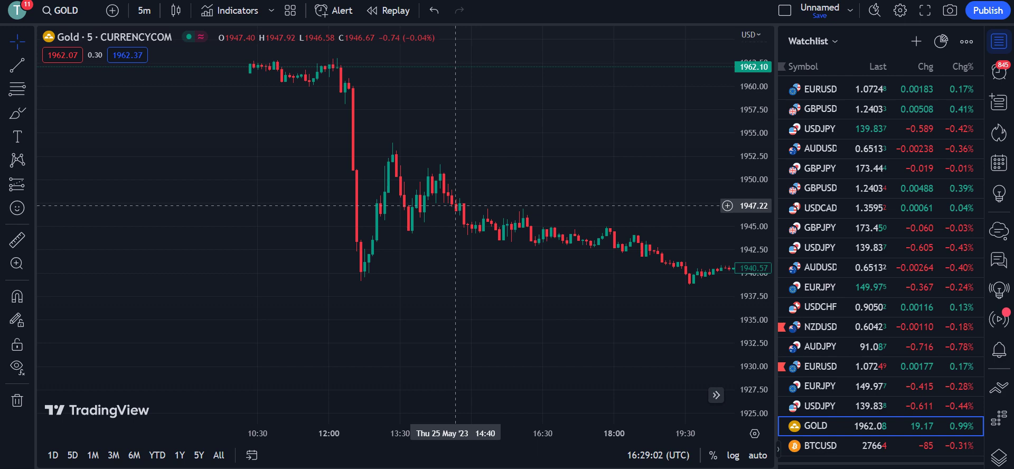
left_click_drag(288, 205, 431, 208)
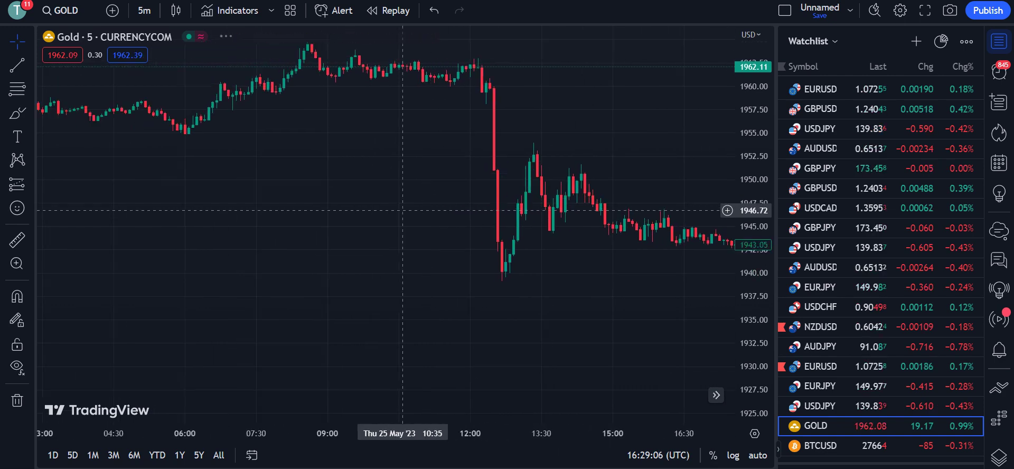
left_click_drag(277, 216, 411, 218)
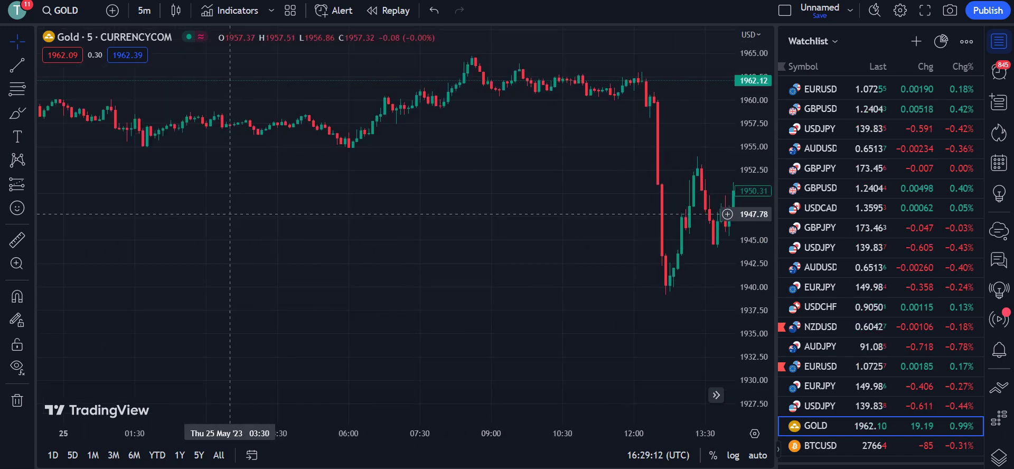
left_click_drag(206, 214, 294, 216)
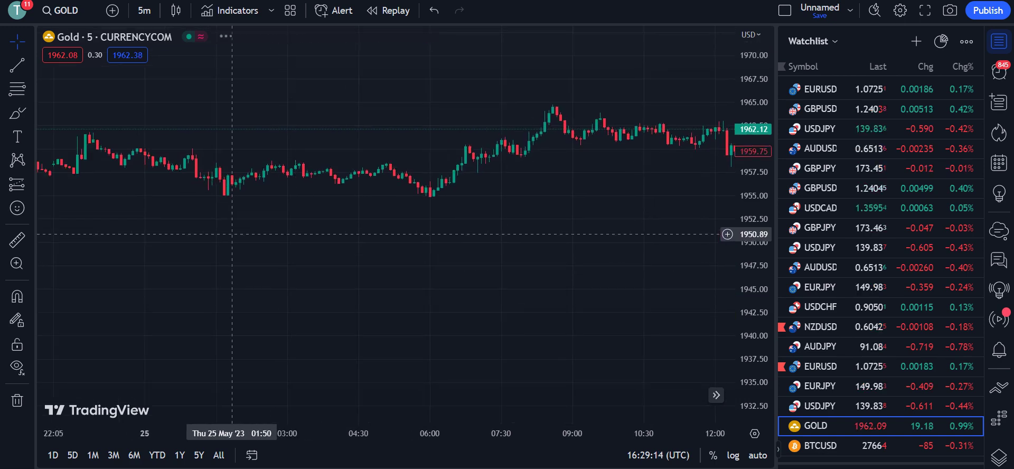
left_click_drag(226, 218, 368, 242)
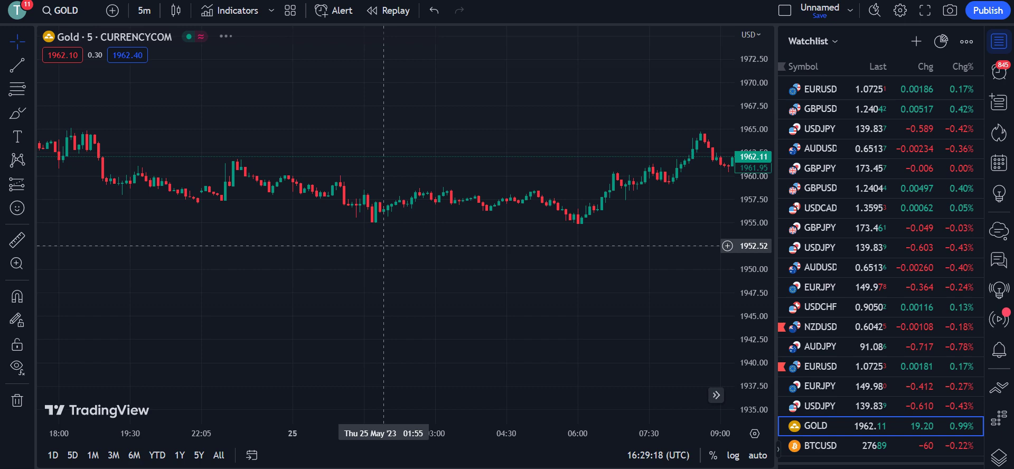
left_click_drag(294, 229, 388, 235)
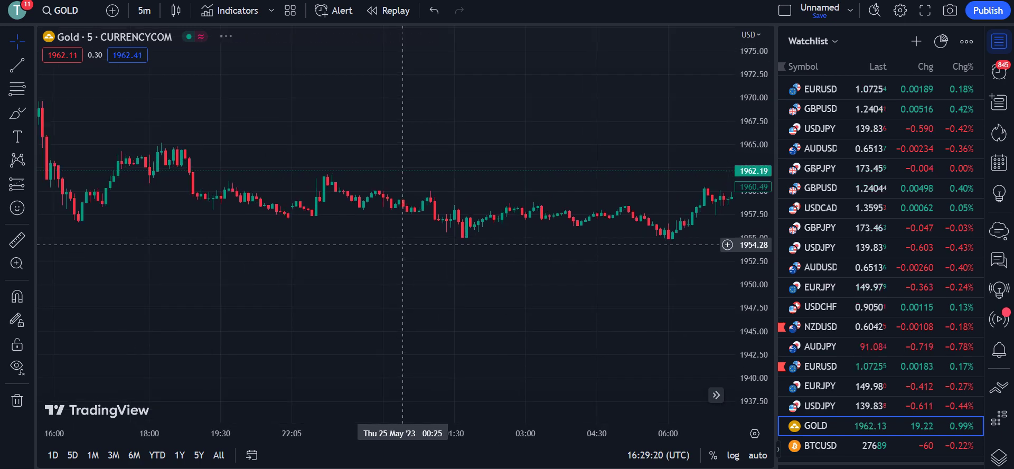
left_click_drag(244, 218, 391, 248)
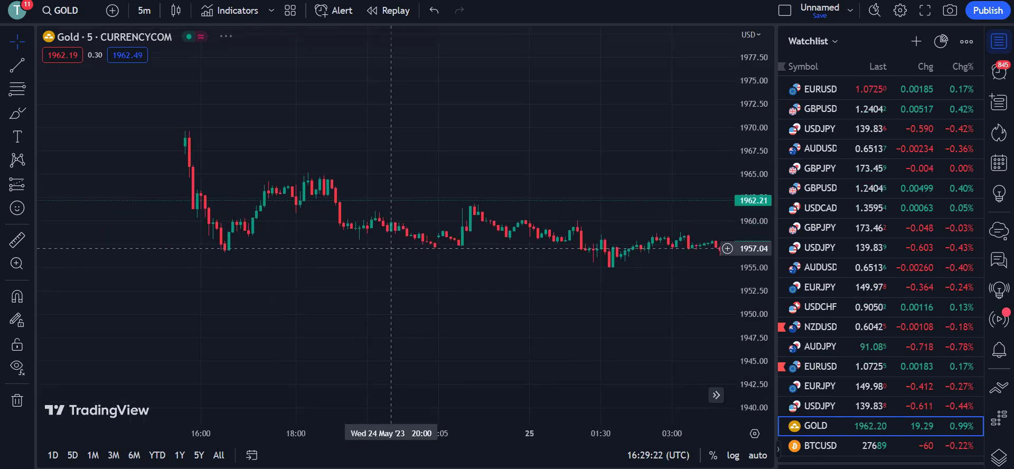
left_click_drag(197, 238, 412, 308)
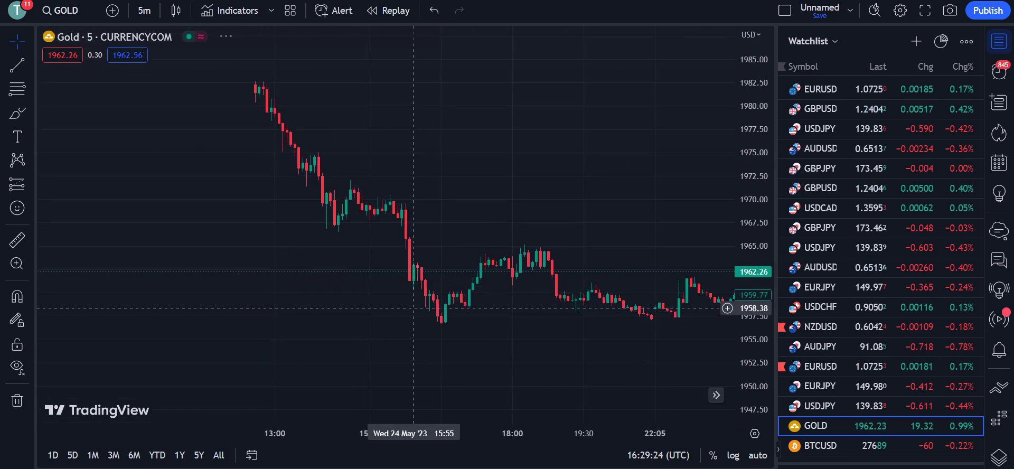
left_click_drag(279, 245, 391, 263)
left_click_drag(497, 237, 364, 238)
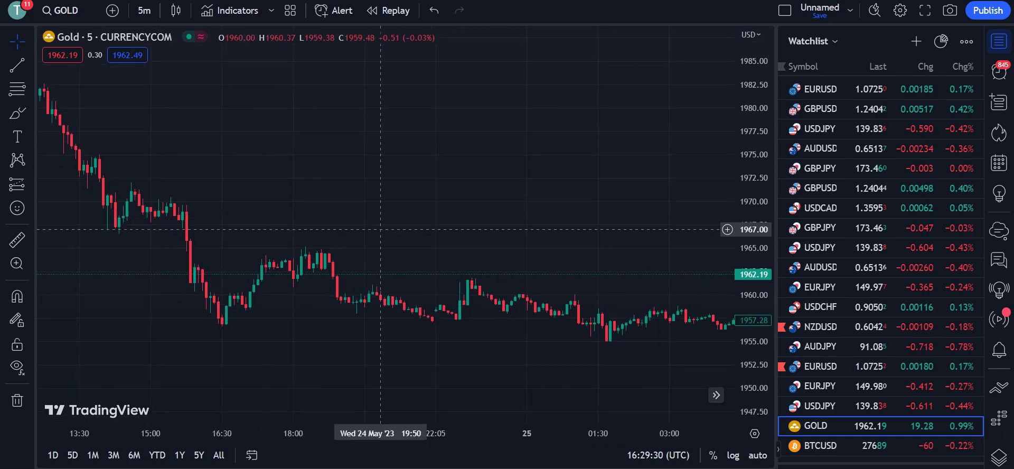
left_click_drag(566, 240, 161, 215)
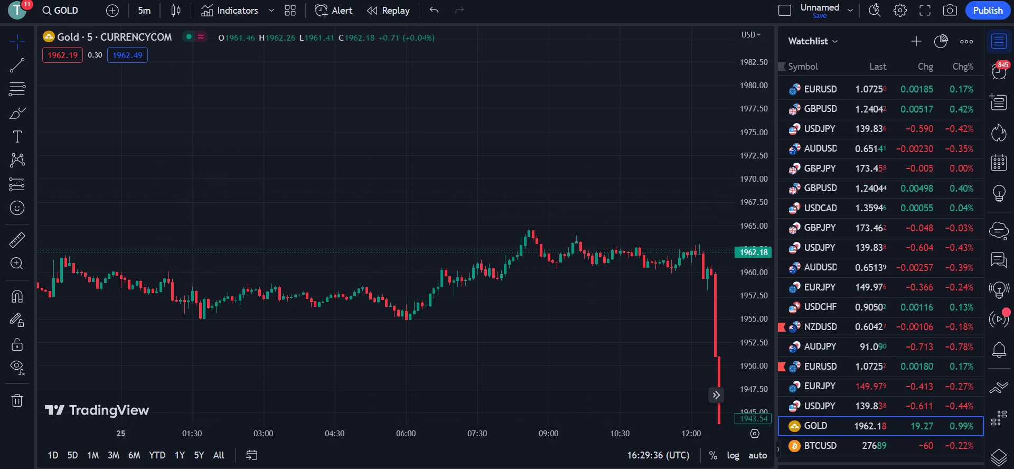
Switch to the Exness account-opening page and compare the Standard and Professional account types with their spreads, commissions and minimum deposits
key("ctrl+Tab")
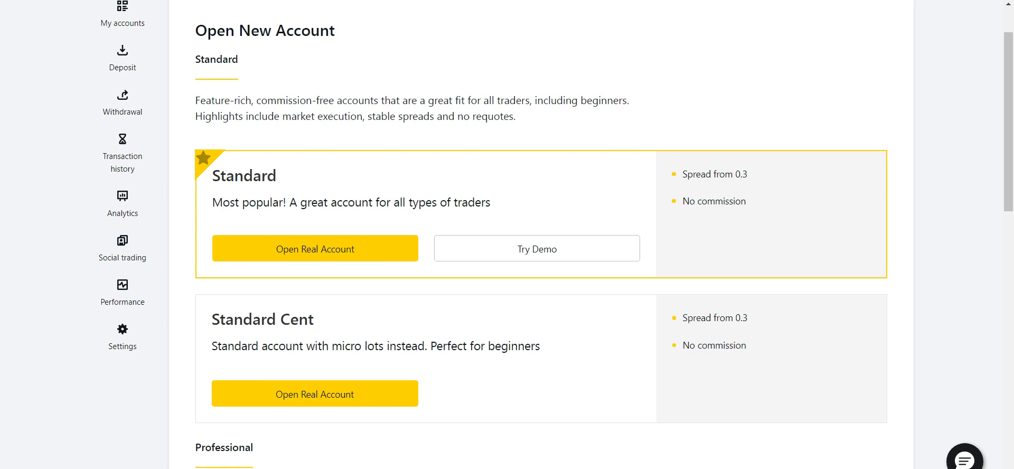
scroll(541, 234, "down", 3)
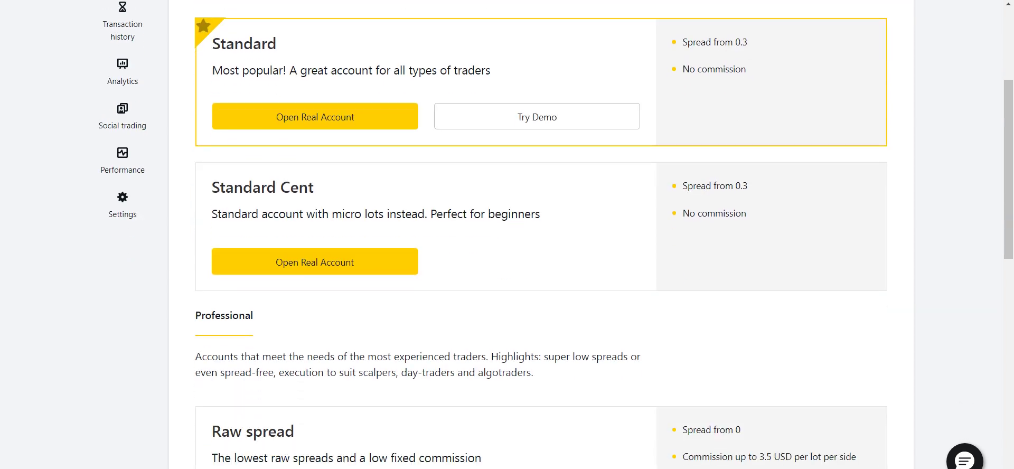
scroll(541, 234, "down", 3)
scroll(541, 234, "down", 7)
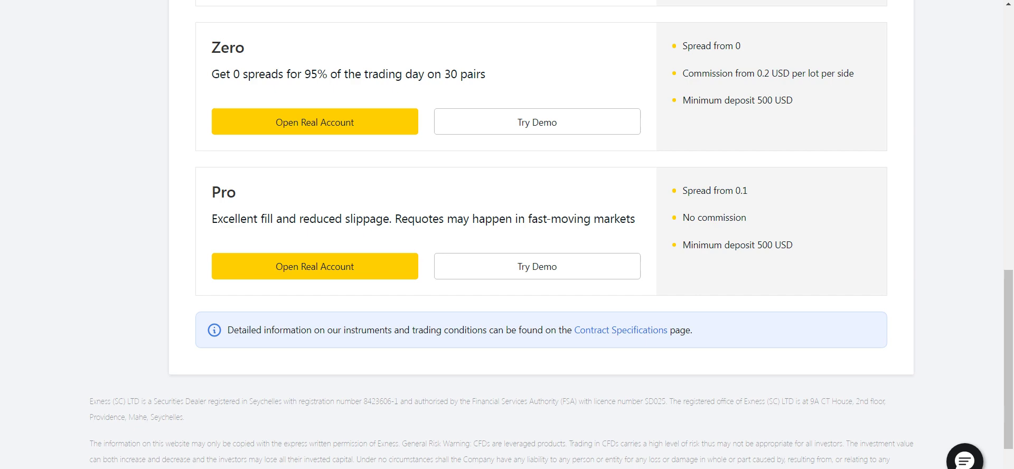
scroll(541, 234, "up", 7)
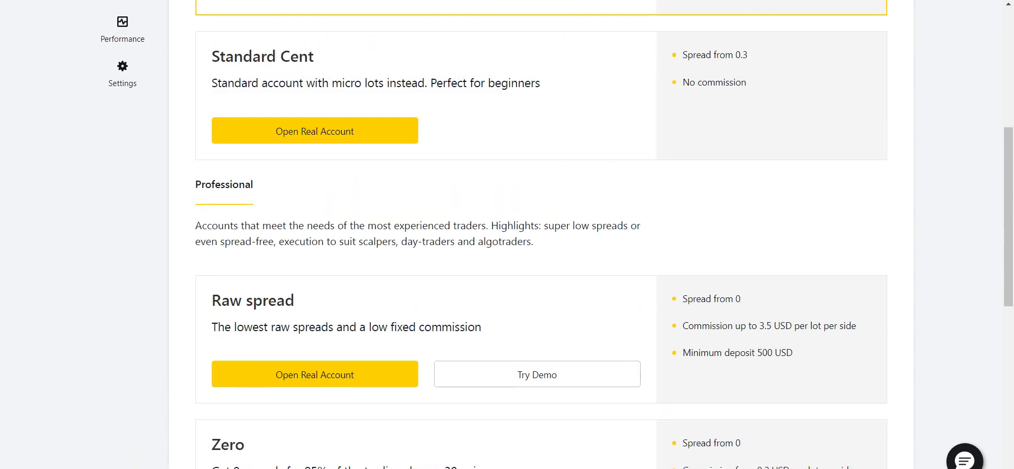
scroll(541, 234, "up", 5)
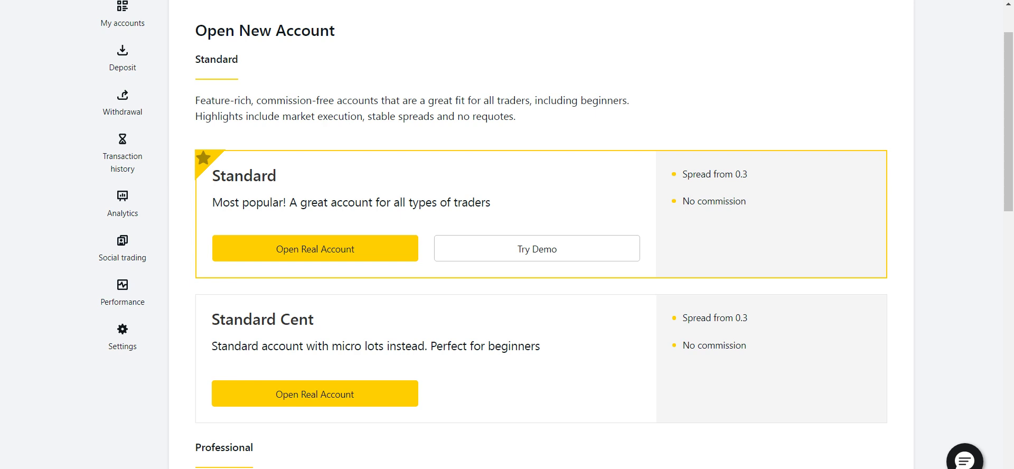
left_click_drag(212, 202, 307, 202)
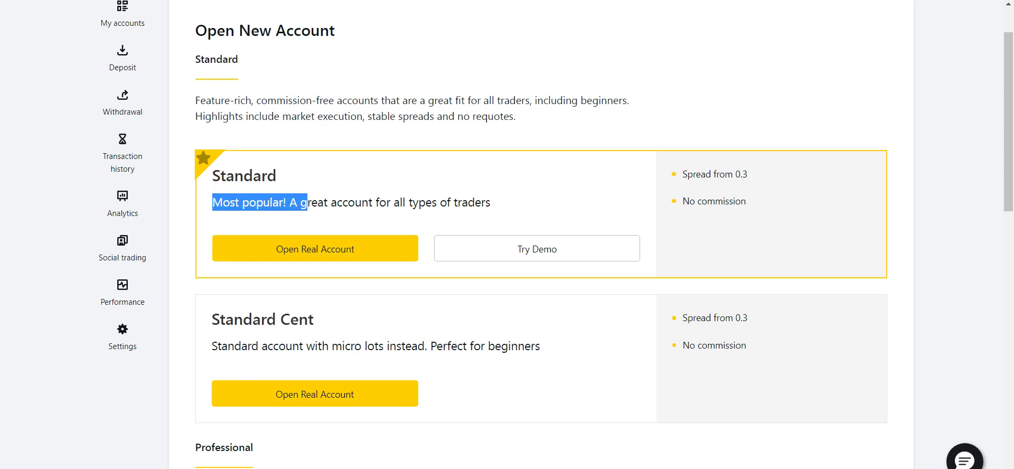
left_click(307, 203)
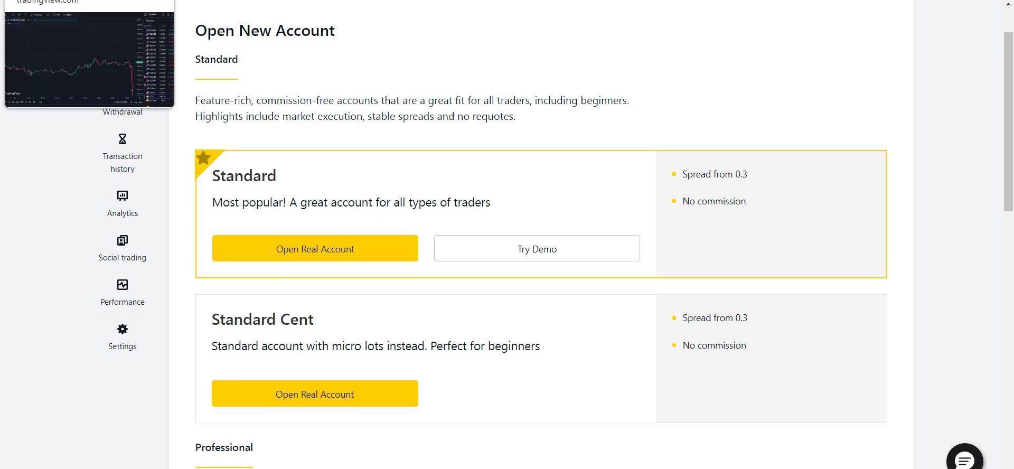
Return to TradingView, search the indicators for "volatility compression" and add Volatility Compression Breakout to the Gold chart
left_click(63, 1)
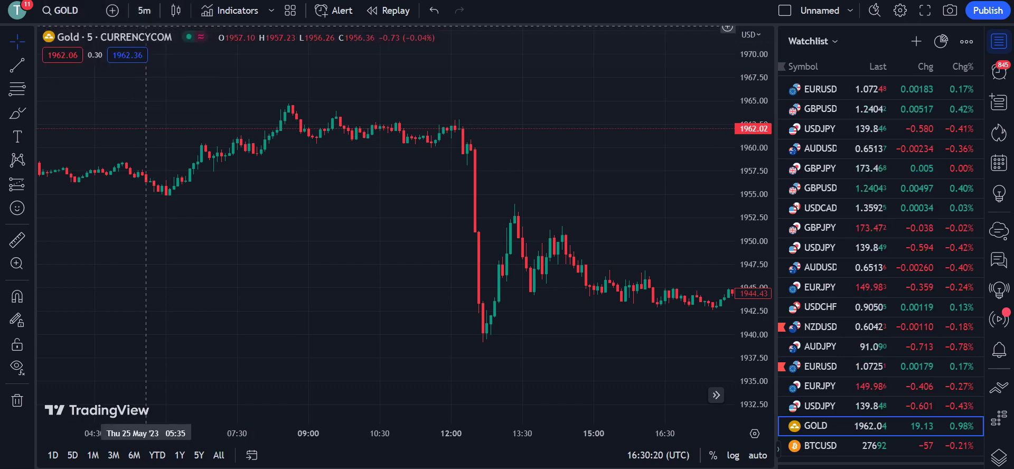
left_click(229, 10)
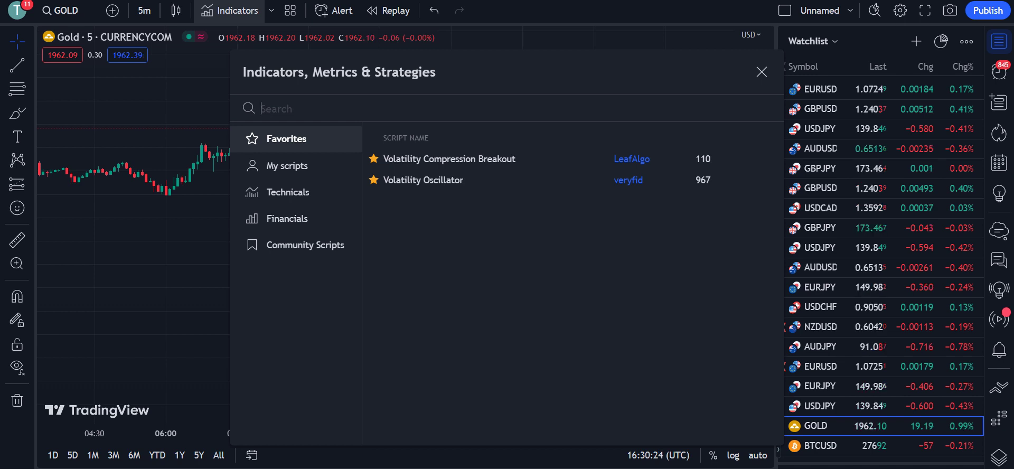
type("v")
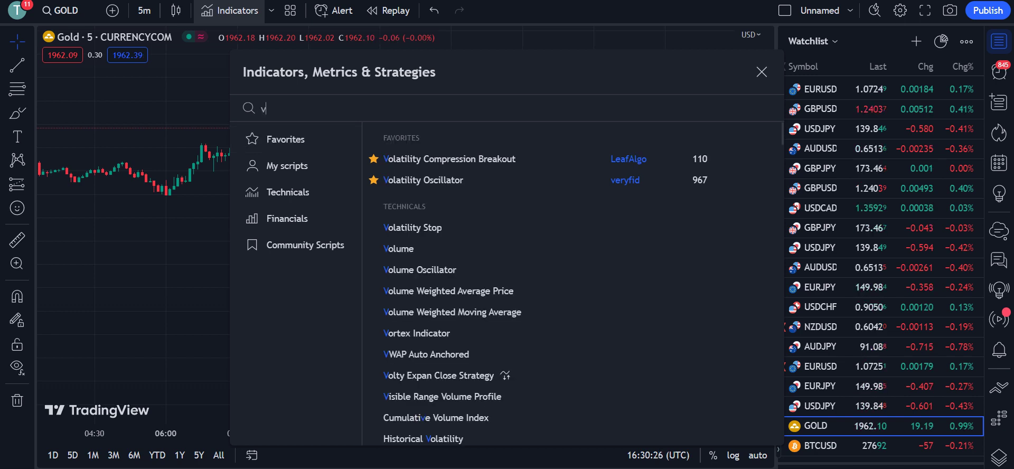
type("olatility ")
type("com")
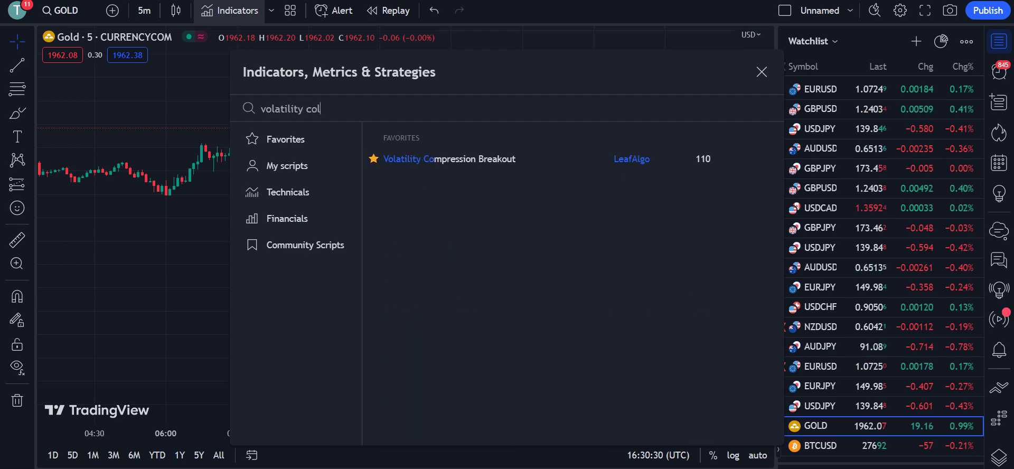
type("pression")
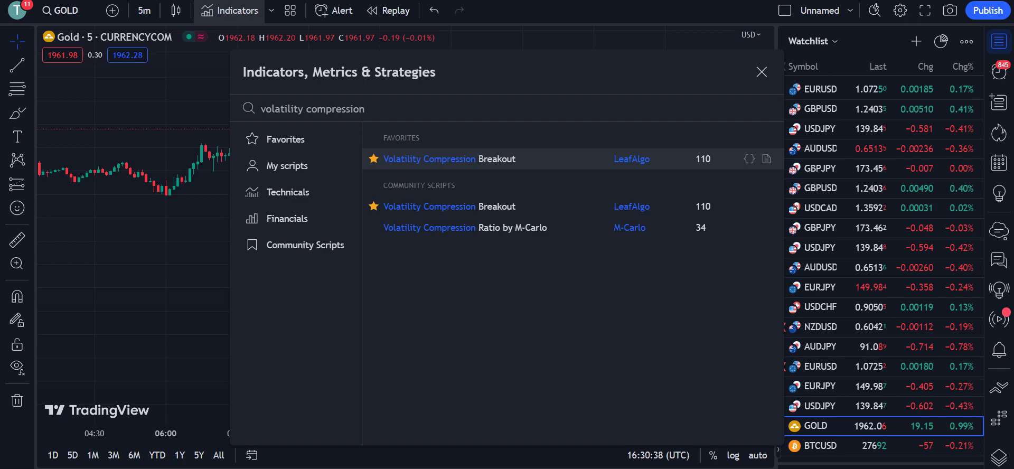
left_click(449, 158)
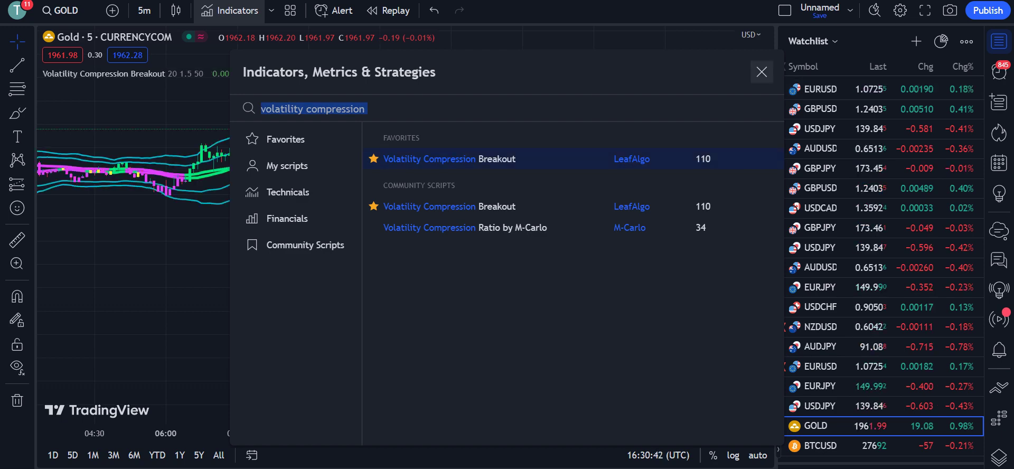
left_click(761, 72)
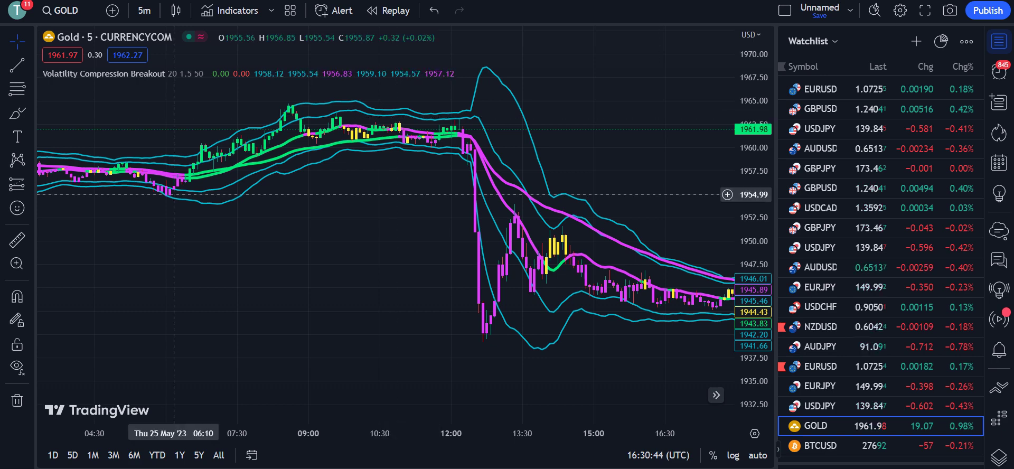
In the Volatility Compression Breakout style settings, hide Bar Color and the Keltner Upper, Lower, Middle, Upper StdDev and Lower StdDev plots
left_click_drag(294, 163, 268, 198)
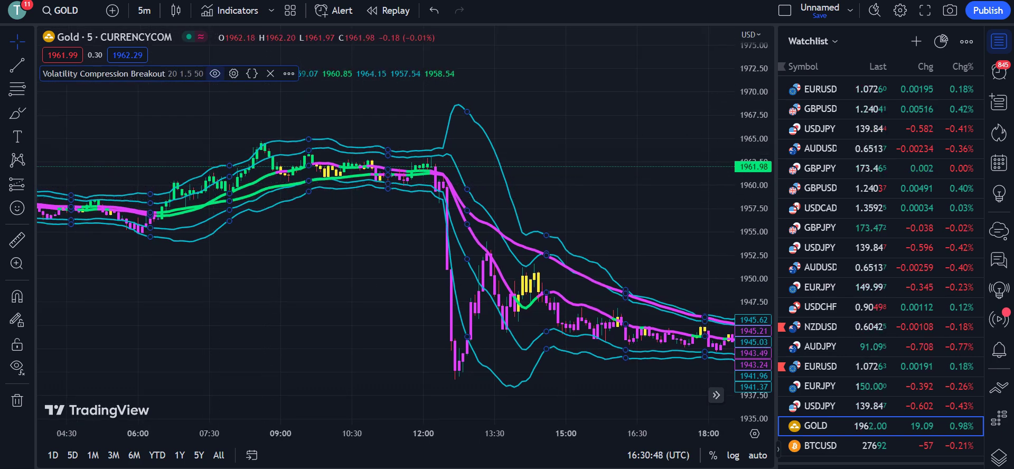
left_click(233, 73)
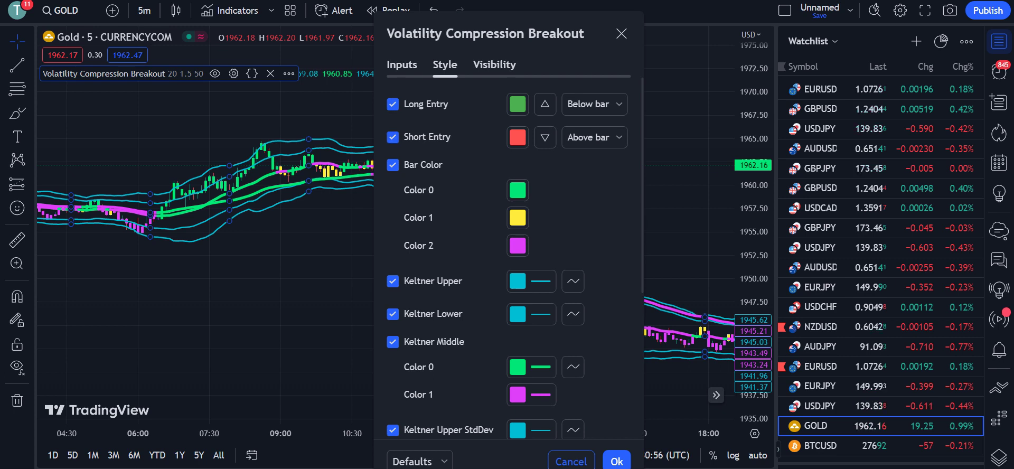
left_click(392, 164)
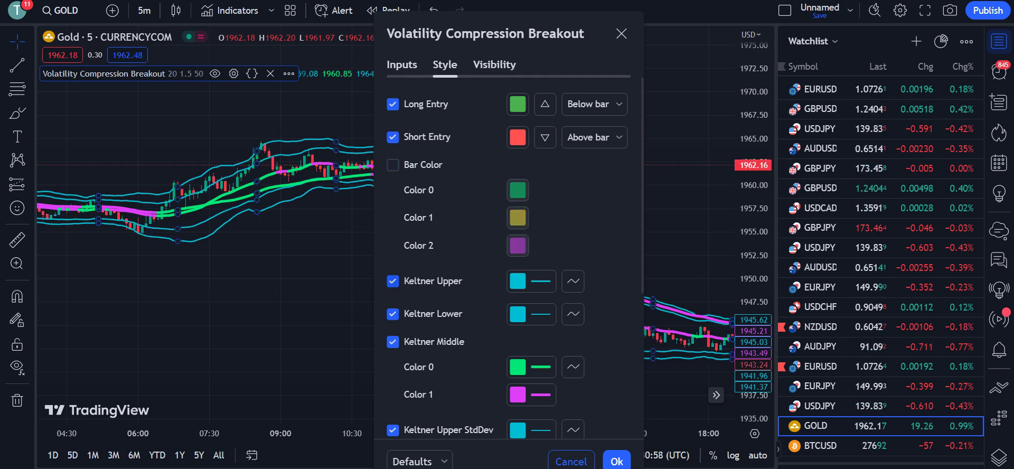
left_click(393, 281)
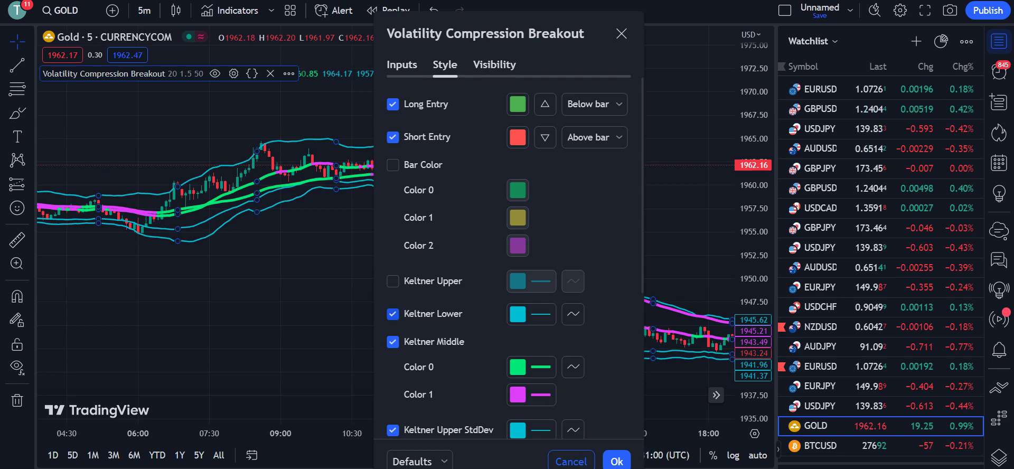
left_click(392, 313)
left_click(392, 341)
scroll(507, 264, "down", 4)
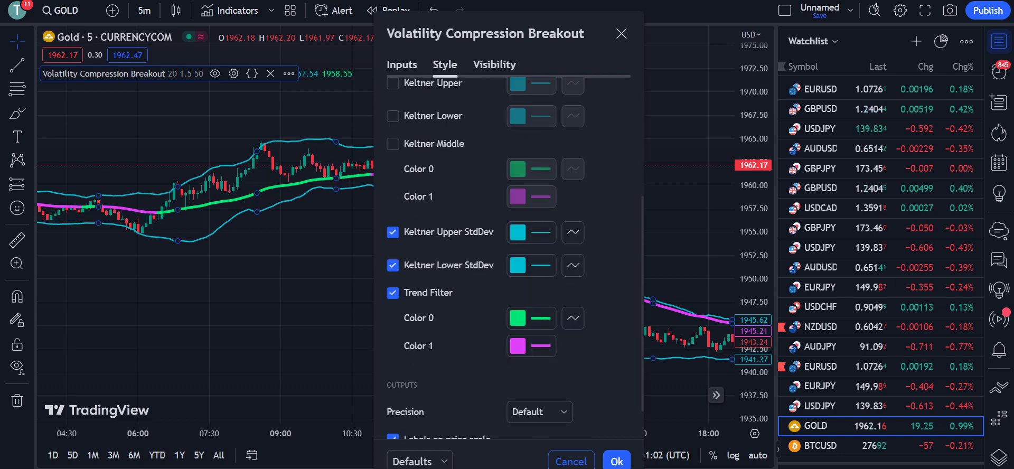
left_click(392, 232)
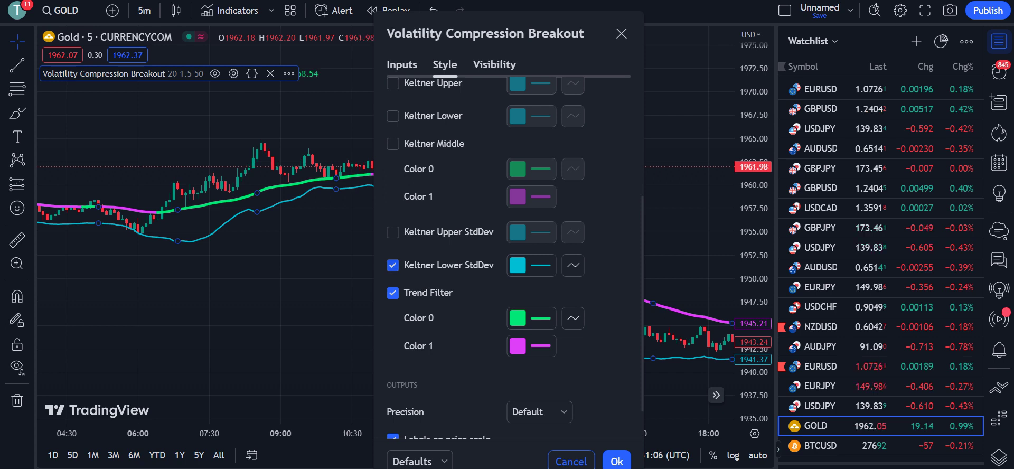
left_click(392, 265)
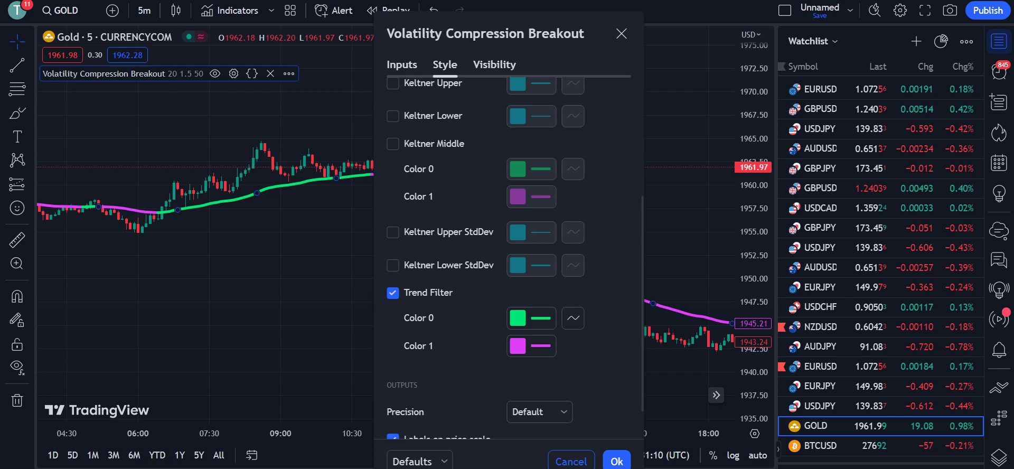
Set the Volatility Compression Breakout inputs to a compression period of 21 and a compression multiplier of 1, and apply them
scroll(508, 257, "up", 4)
left_click(401, 65)
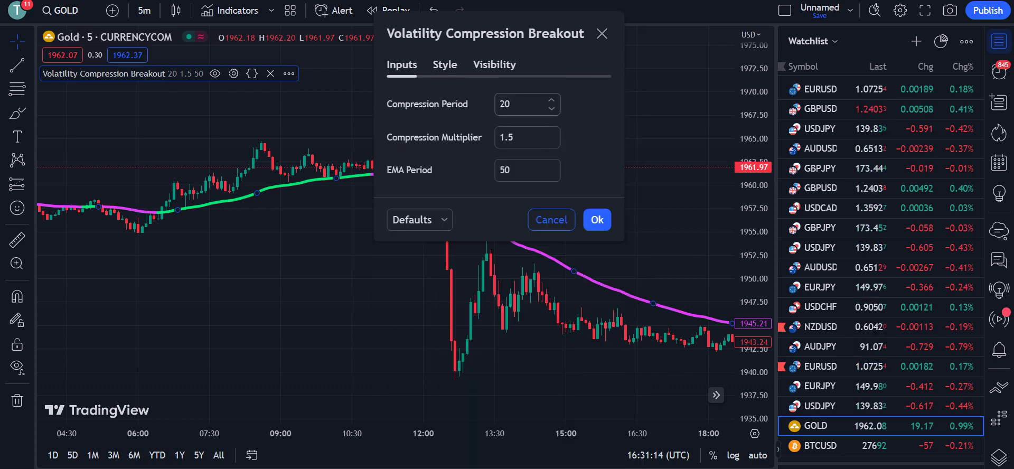
key("BackSpace")
type("1")
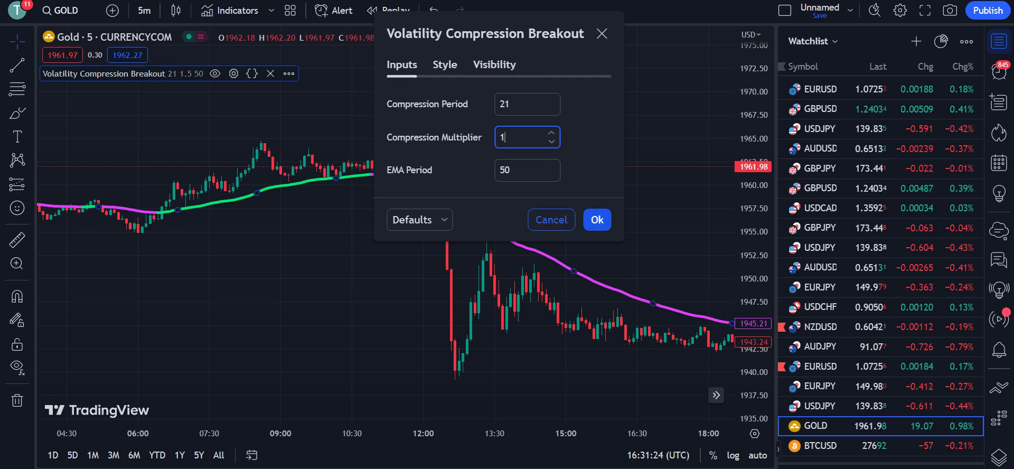
left_click(597, 221)
Search the indicators for "volatility" and add Volatility Oscillator to the Gold chart
left_click_drag(565, 224, 380, 263)
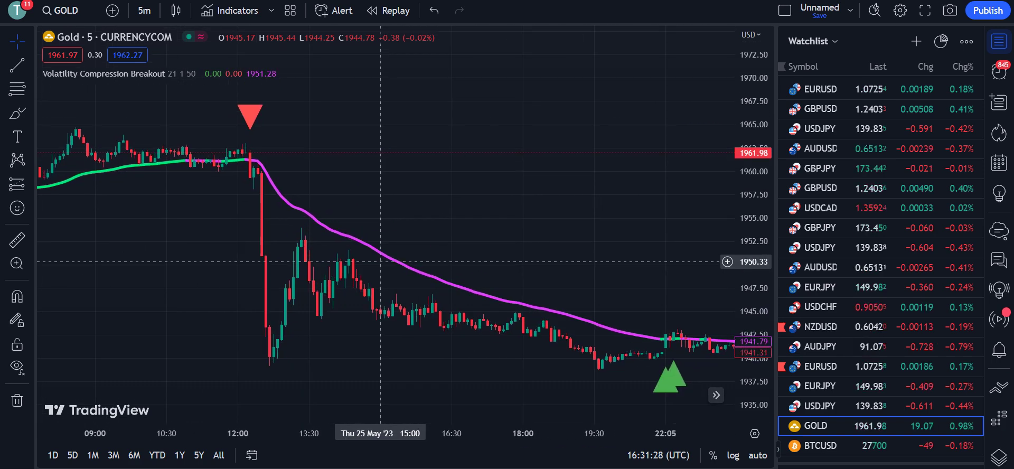
left_click_drag(602, 297, 523, 250)
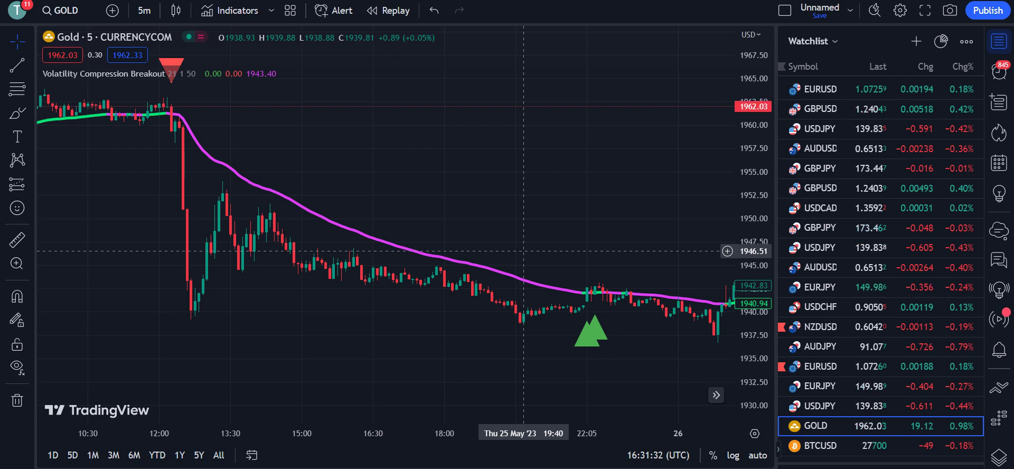
scroll(594, 218, "right", 10)
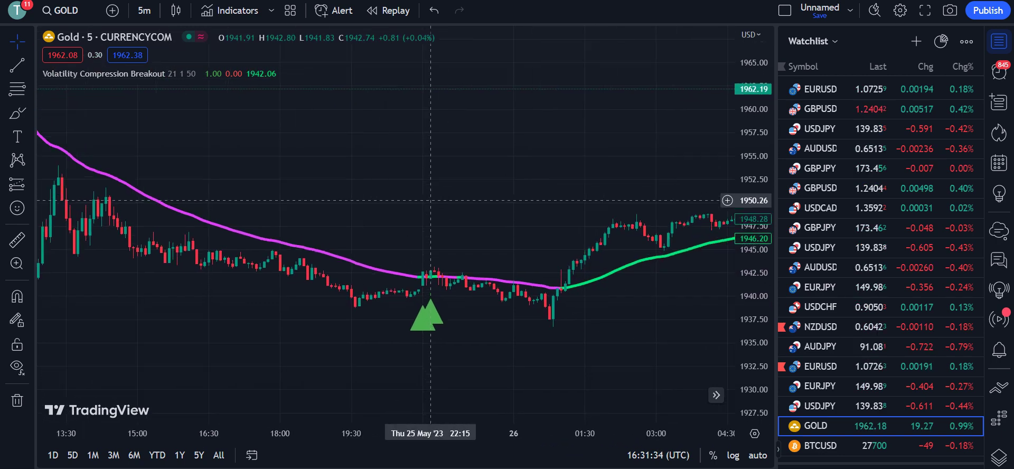
scroll(527, 197, "right", 4)
scroll(526, 197, "right", 5)
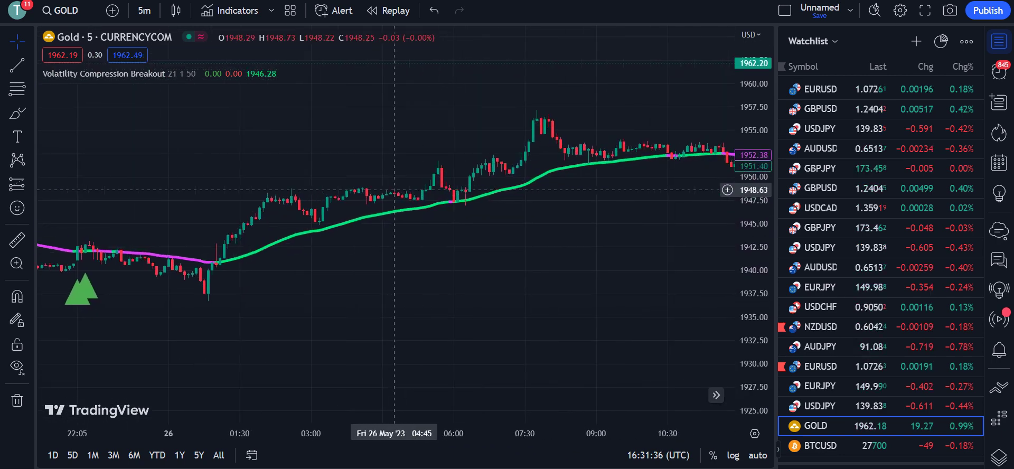
left_click(229, 11)
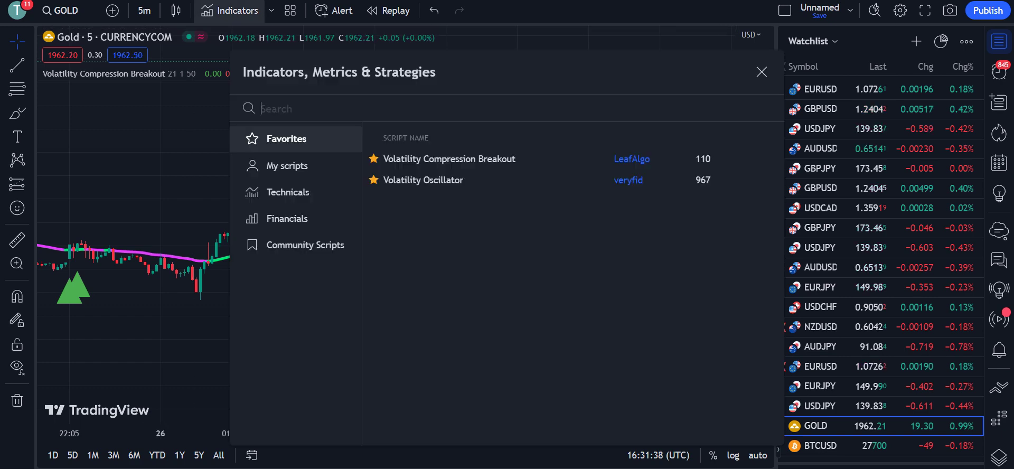
type("volatility")
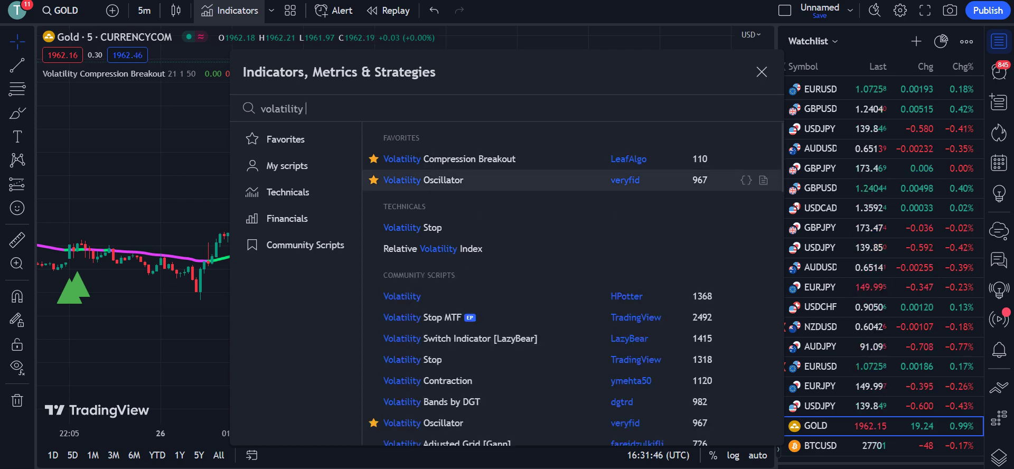
left_click(422, 179)
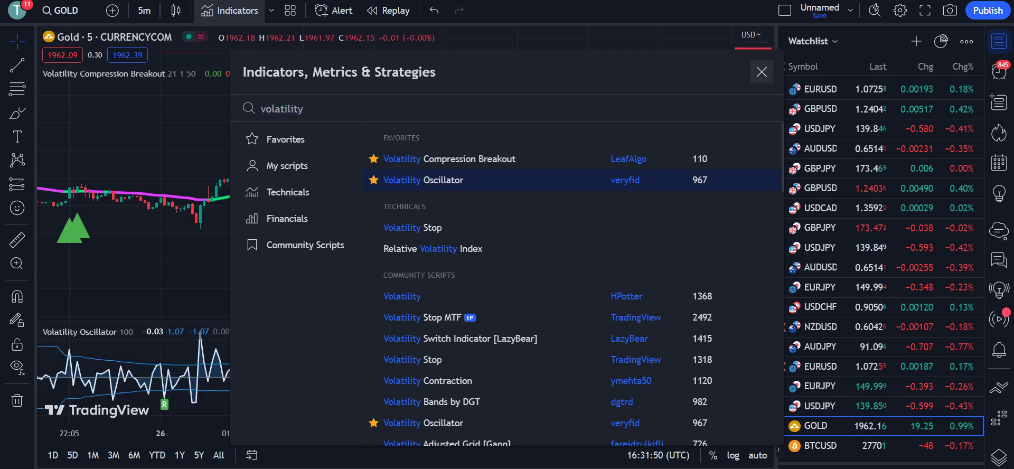
key("Escape")
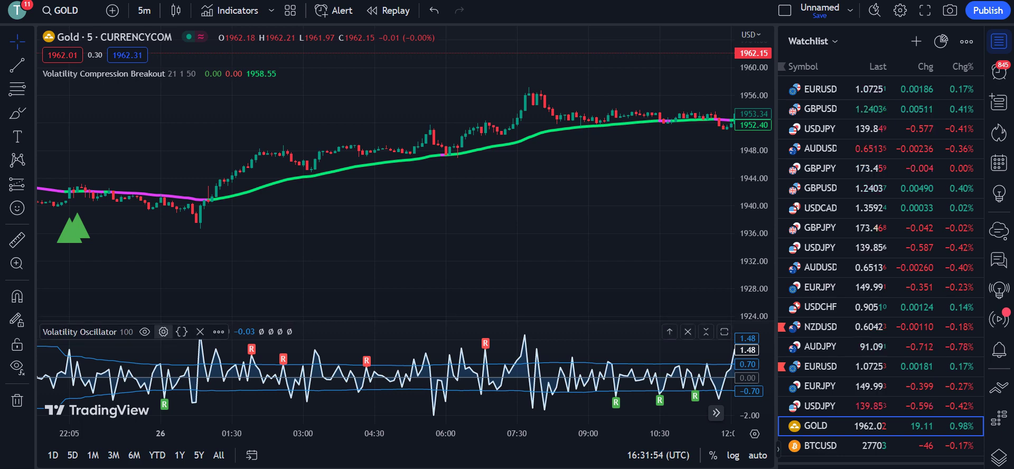
In the Volatility Oscillator style settings, hide the Upper, Lower and Zero lines and all regular and hidden bullish and bearish labels
left_click(163, 331)
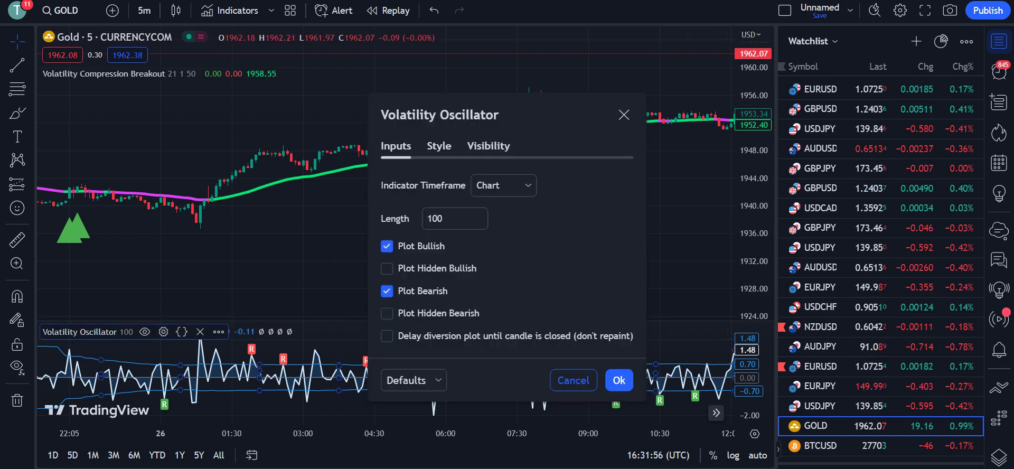
left_click(439, 145)
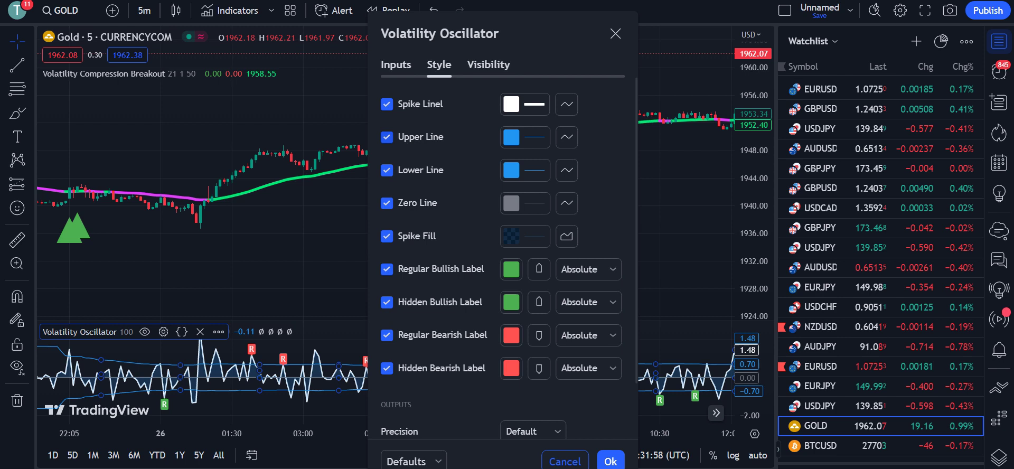
left_click(386, 136)
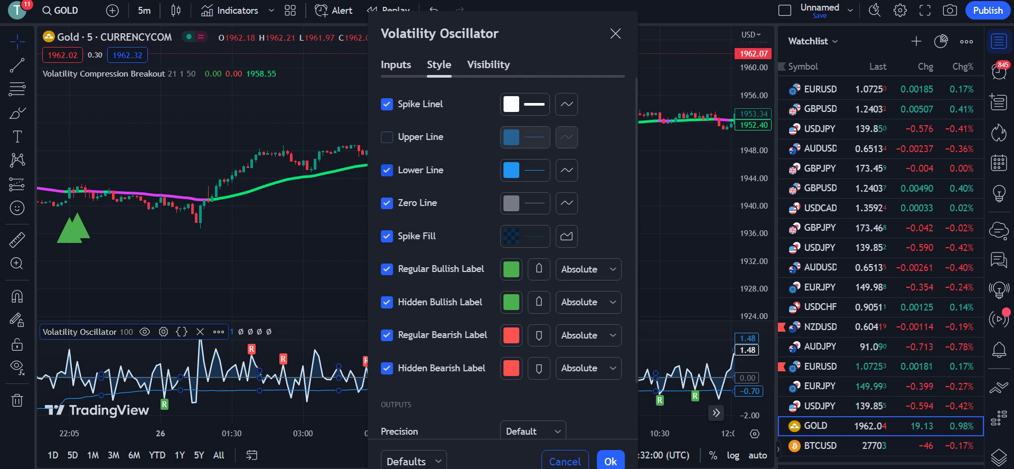
left_click(386, 170)
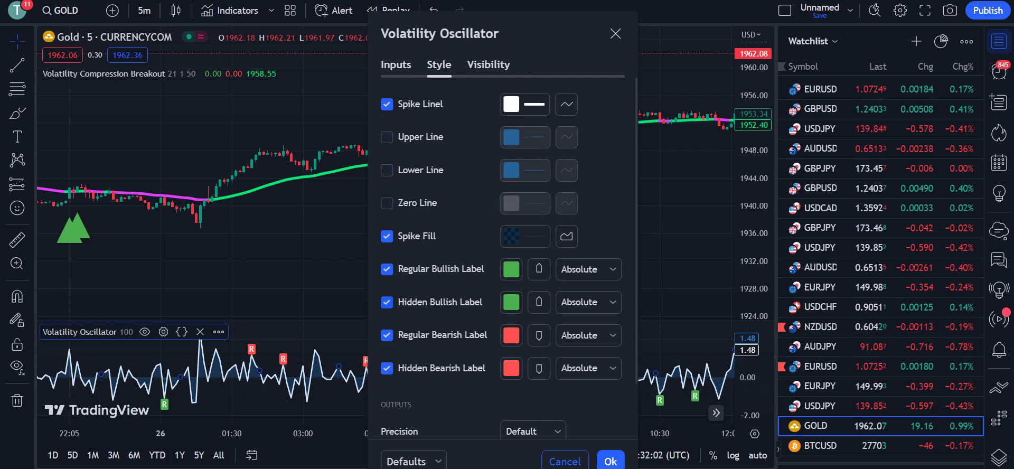
left_click(387, 269)
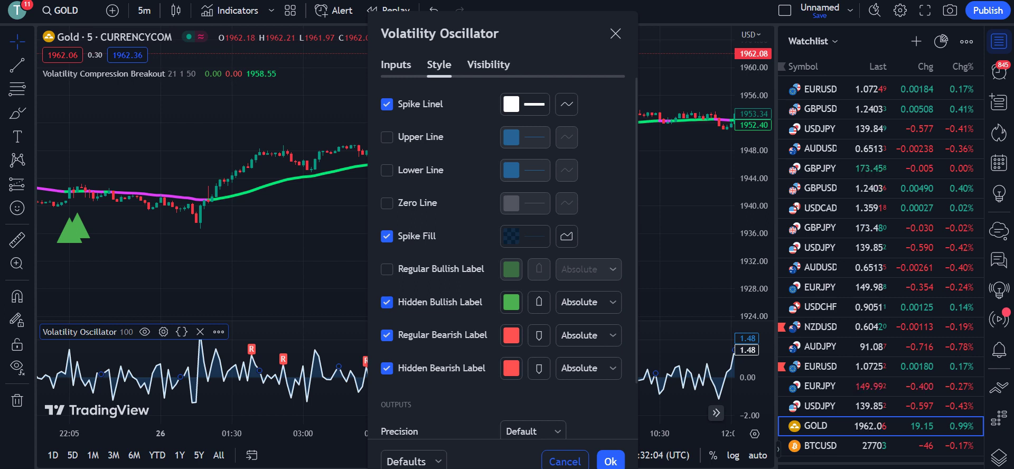
left_click(386, 301)
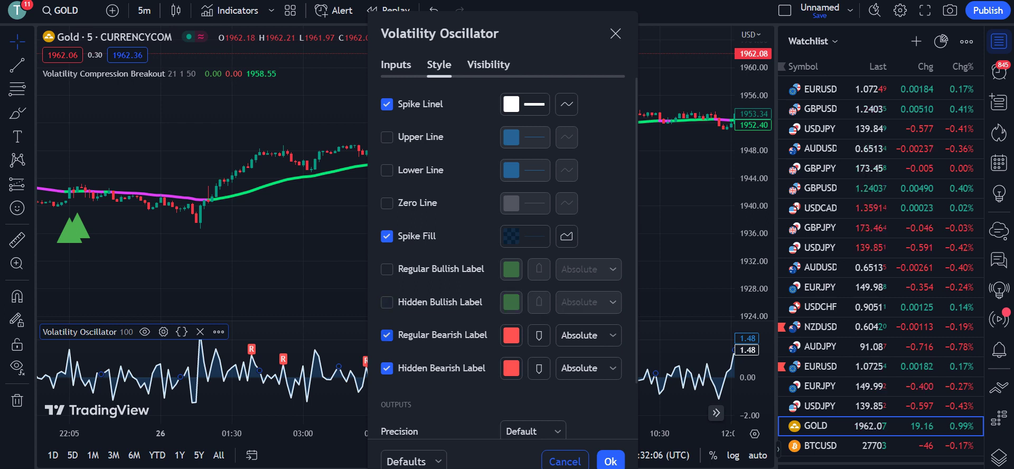
left_click(386, 334)
left_click(386, 368)
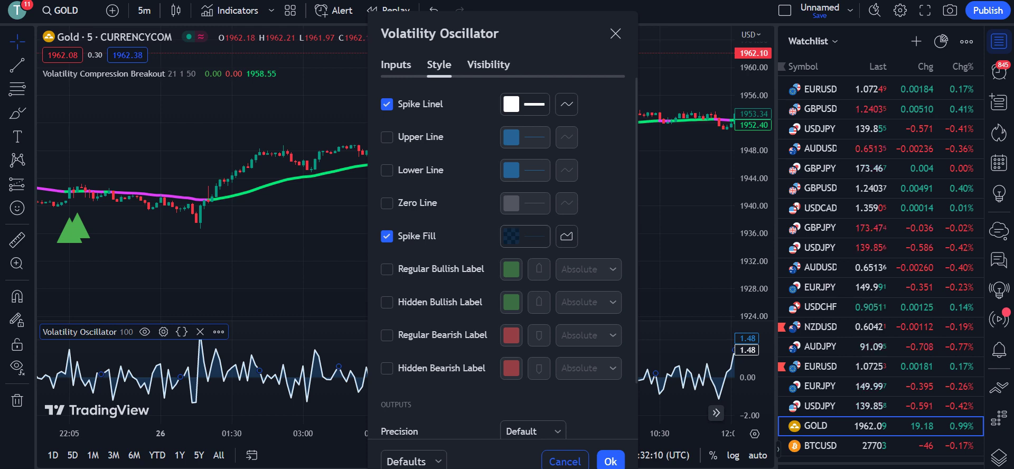
Open the colour settings of the Volatility Oscillator's Spike Fill
left_click(524, 236)
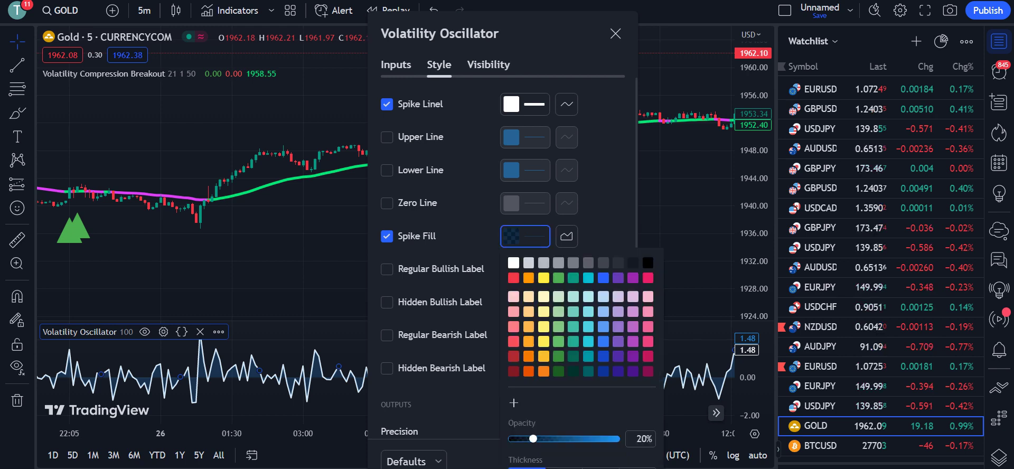